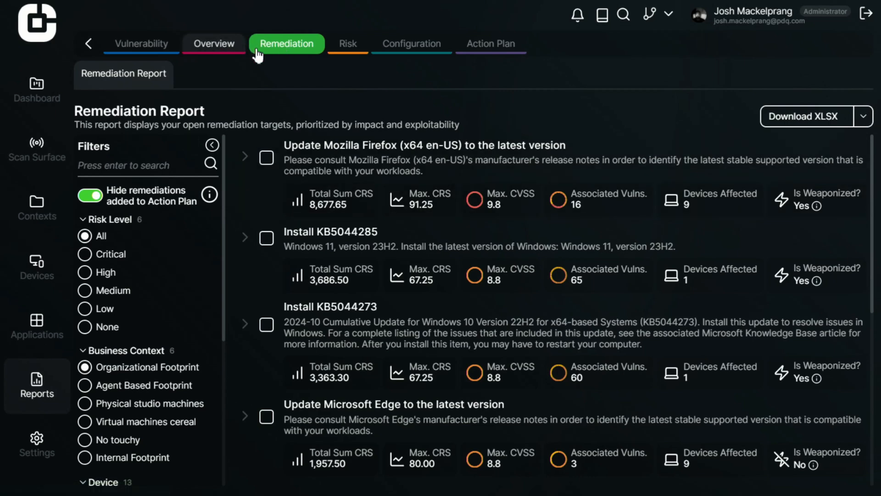
# Start a new Action Plan entry from the Mozilla Firefox (x64 en-US) update remediation and name it "Update Firefox you doofus.".
pyautogui.click(266, 159)
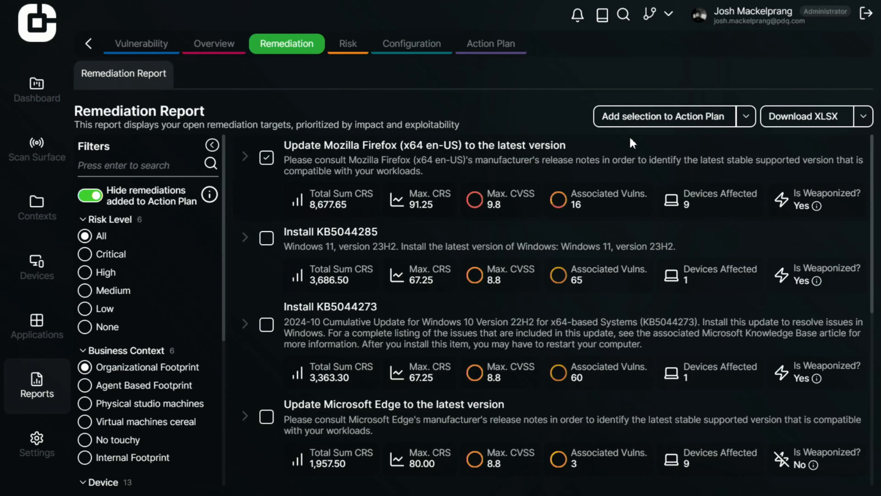
pyautogui.click(701, 123)
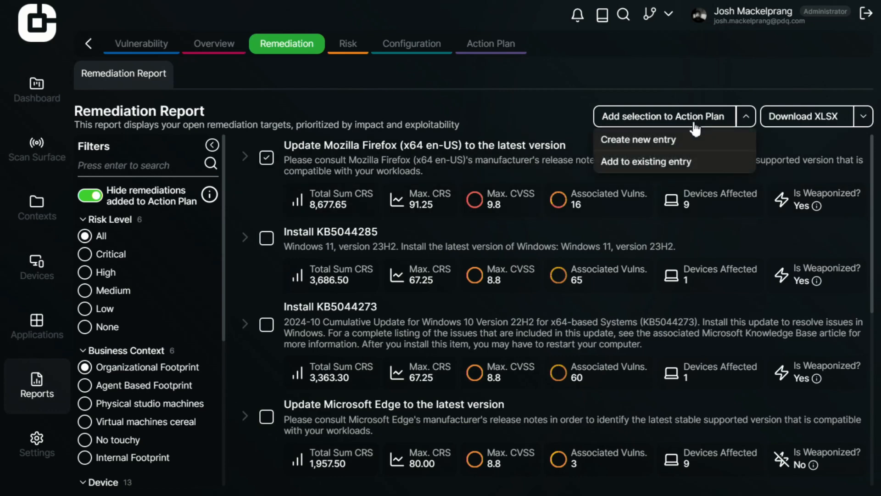
pyautogui.click(652, 141)
pyautogui.click(417, 193)
pyautogui.write('Update F')
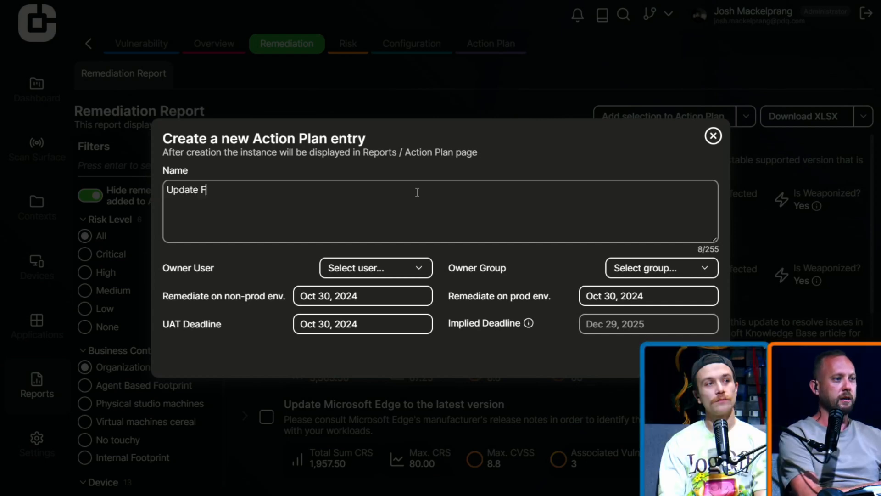
pyautogui.write('irefox you doofus.')
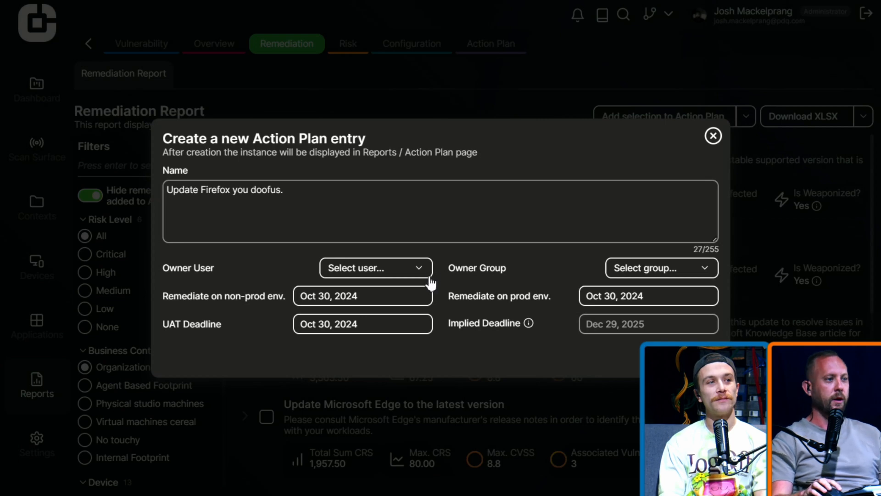
# Assign the signed-in administrator as the entry's owner user and save the new Action Plan entry.
pyautogui.click(403, 271)
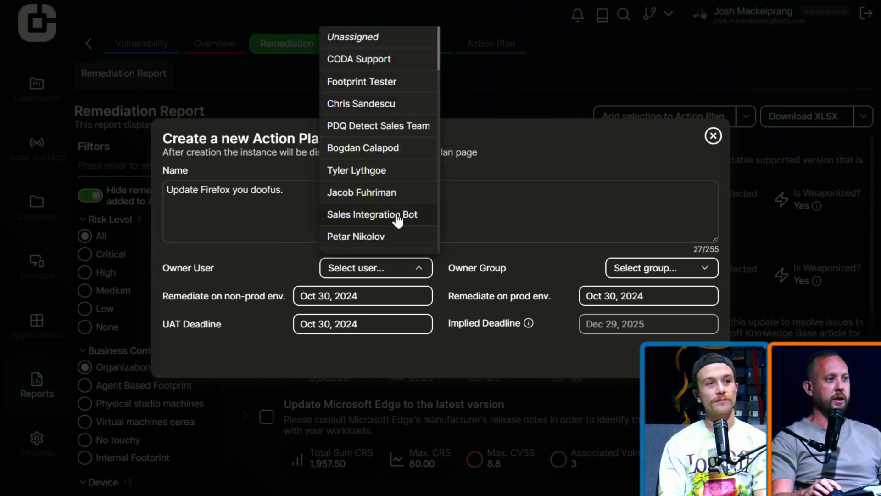
pyautogui.scroll(-6, 399, 214)
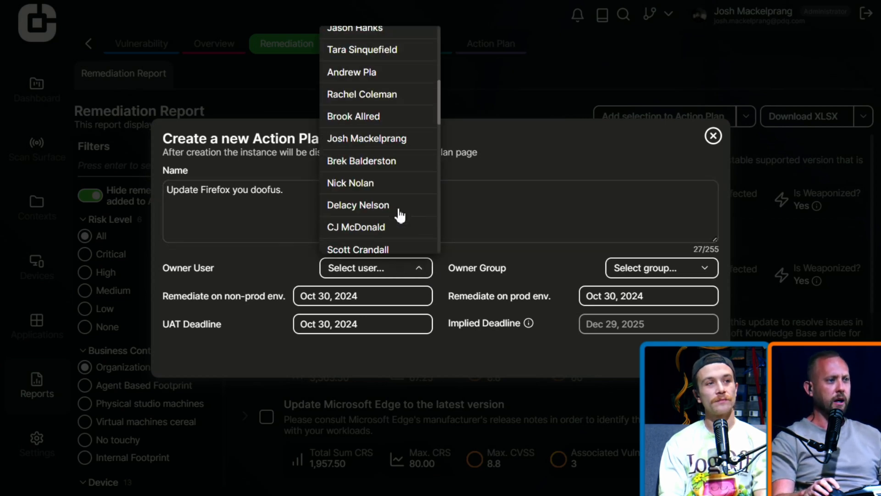
pyautogui.click(377, 139)
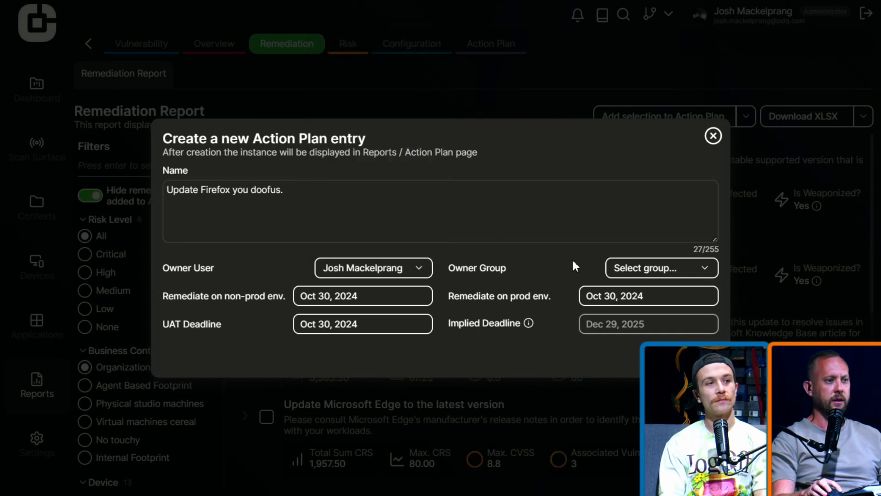
pyautogui.click(623, 269)
pyautogui.click(626, 289)
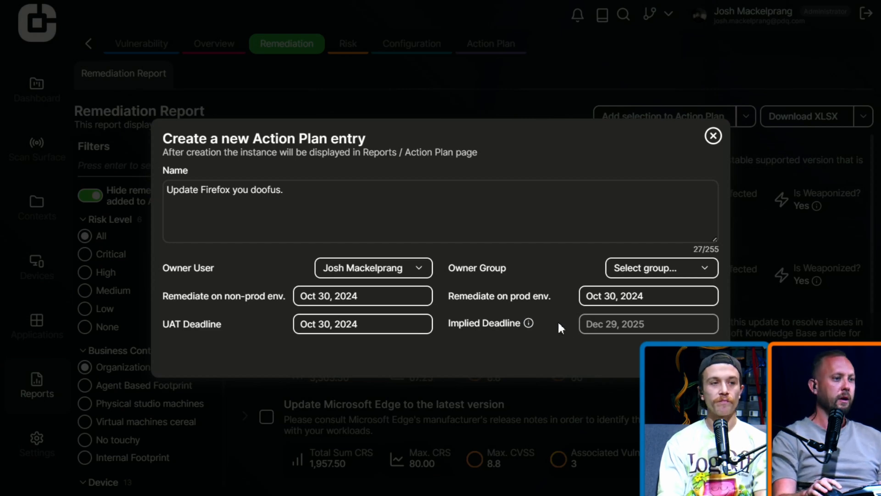
pyautogui.click(691, 353)
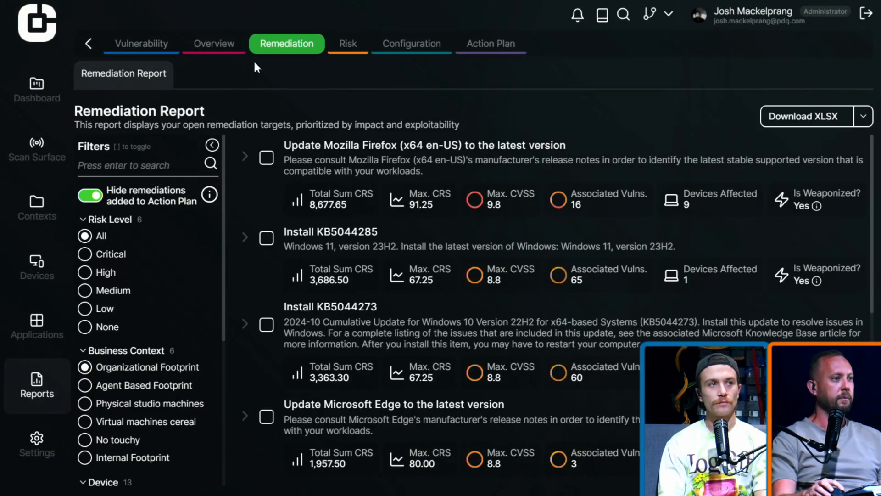
# Move the "Update Firefox you doofus." entry from Planning to Execution and open the Execution list.
pyautogui.click(495, 48)
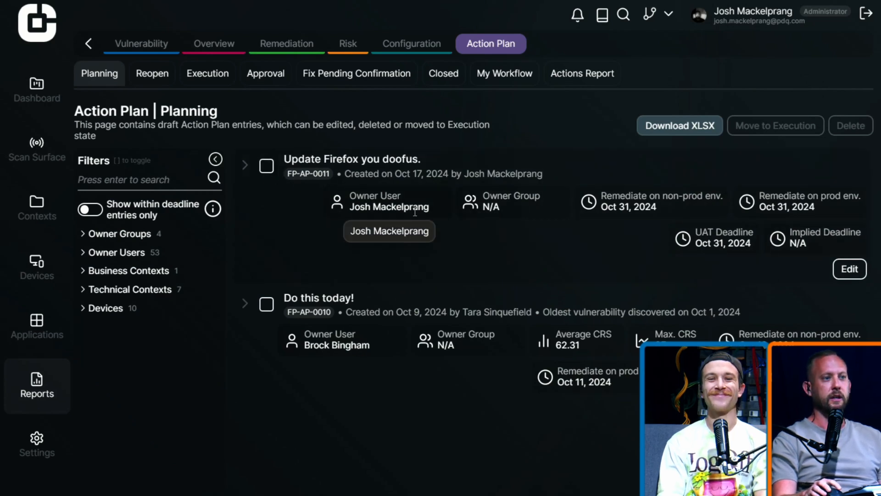
pyautogui.click(269, 168)
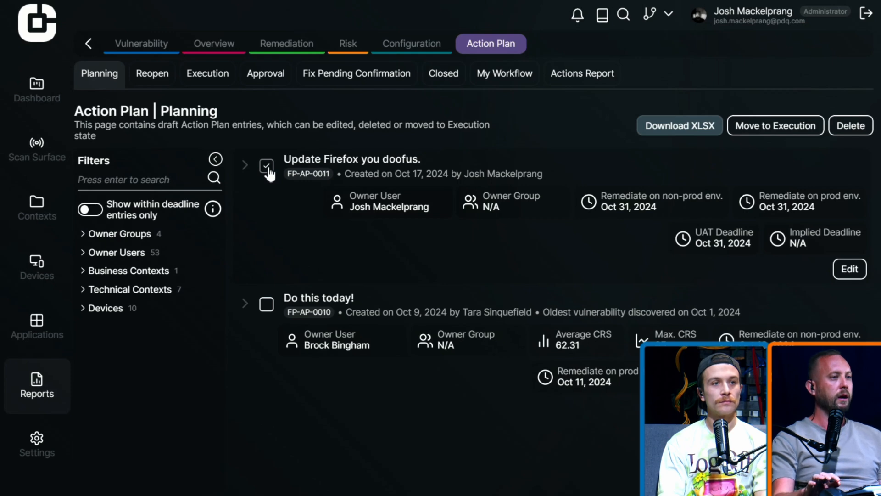
pyautogui.click(765, 131)
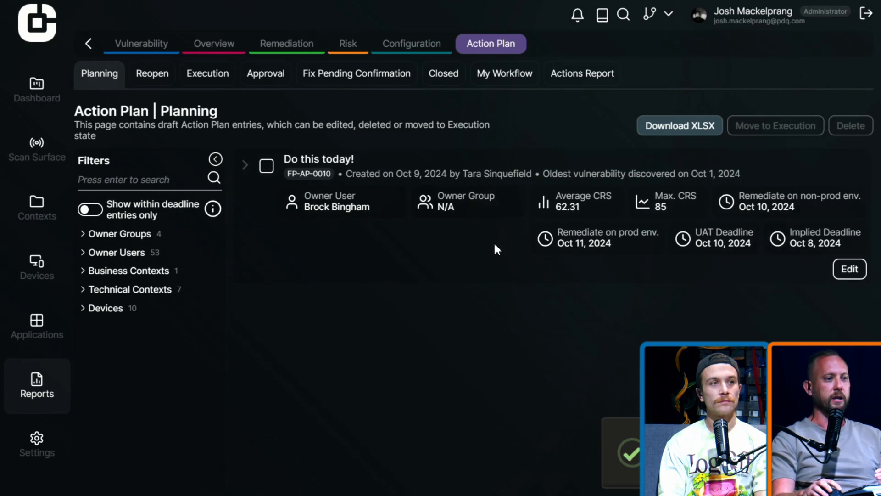
pyautogui.click(209, 75)
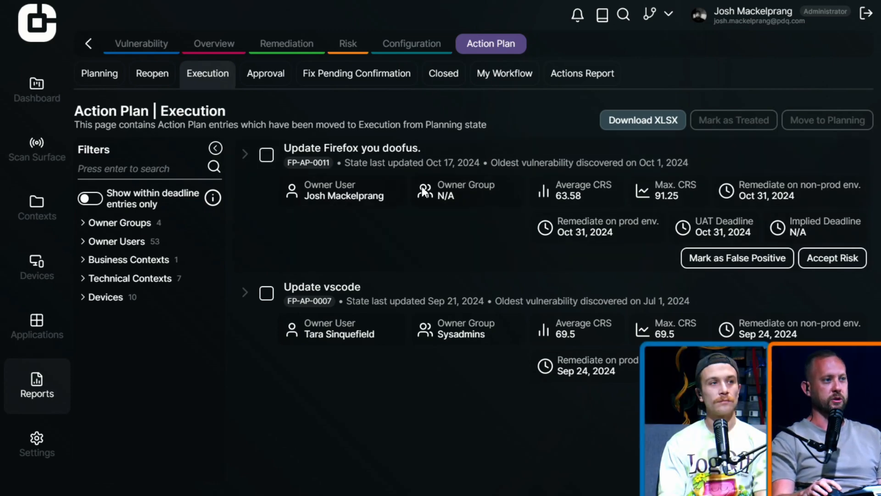
# Switch to the PDQ site at app.pdq.com, search its packages for "firefox" and select Mozilla Firefox130.0.
pyautogui.moveTo(341, 1)
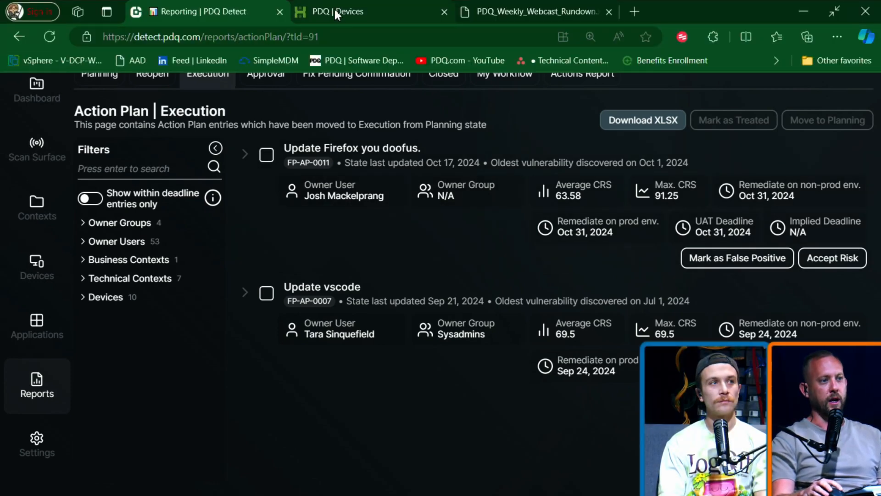
pyautogui.click(334, 7)
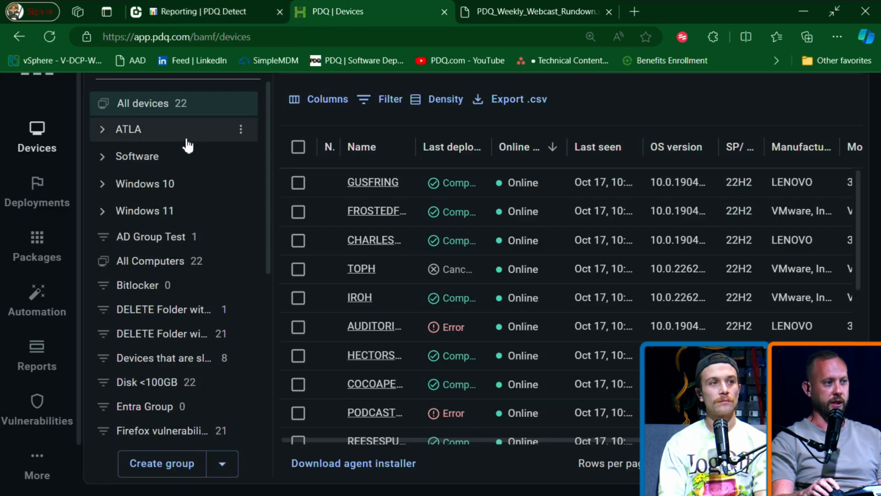
pyautogui.click(34, 234)
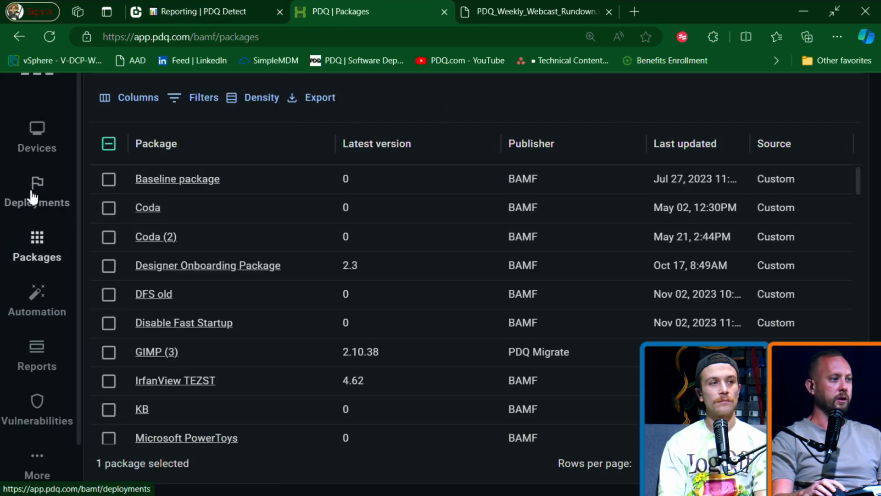
pyautogui.press('F11')
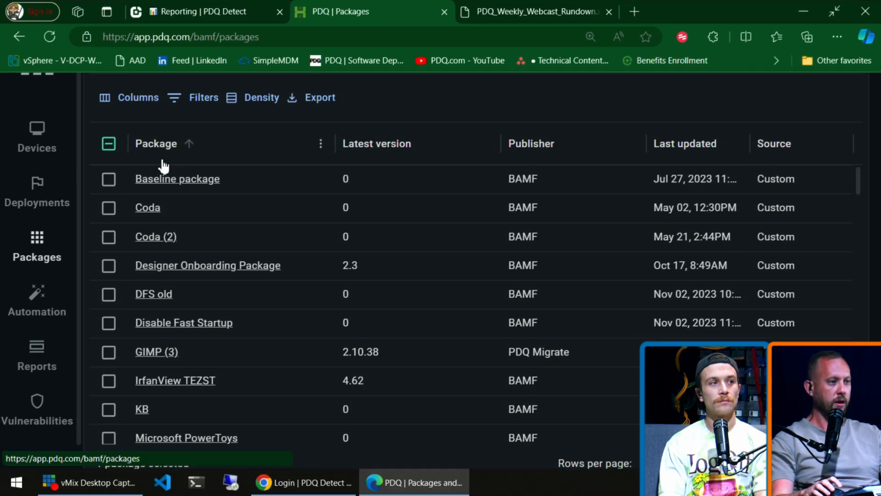
pyautogui.click(272, 124)
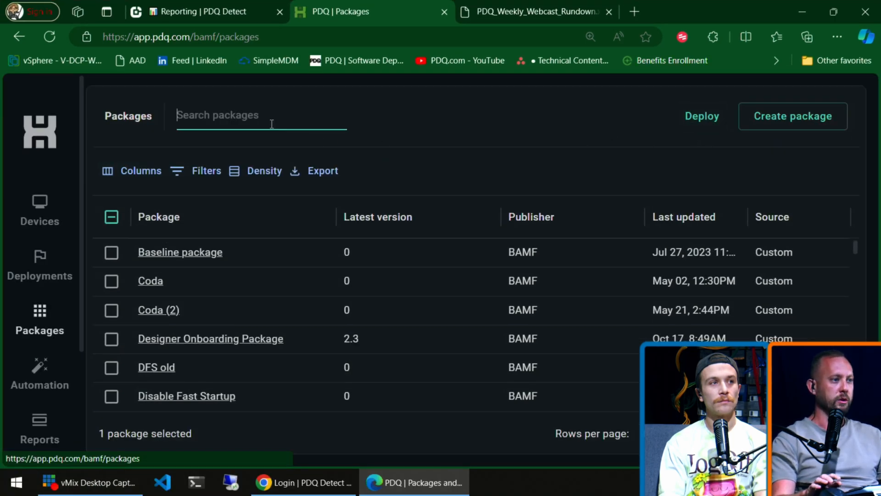
pyautogui.write('firefox')
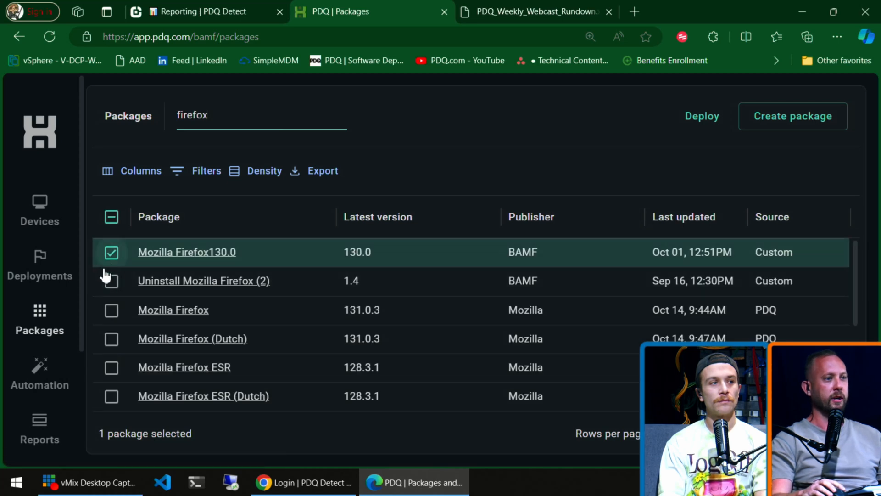
# Deploy the selected Mozilla Firefox130.0 package to the device PODCAST2-WEB.
pyautogui.click(705, 120)
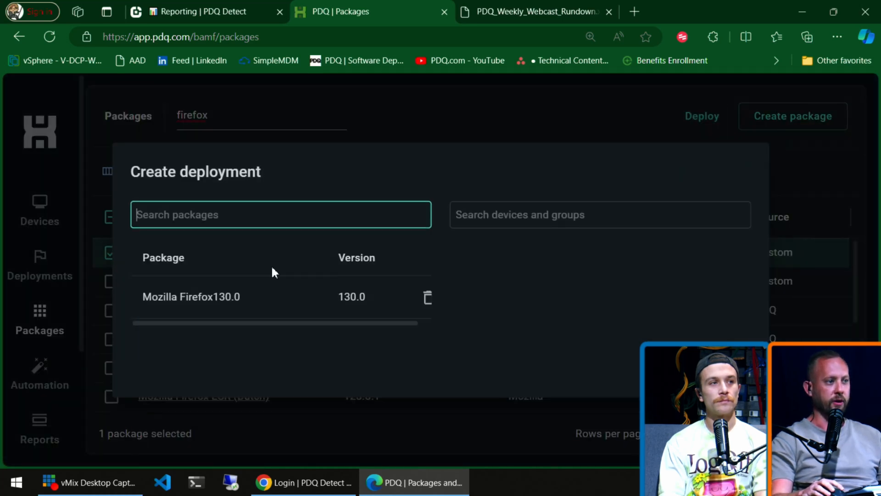
pyautogui.click(592, 214)
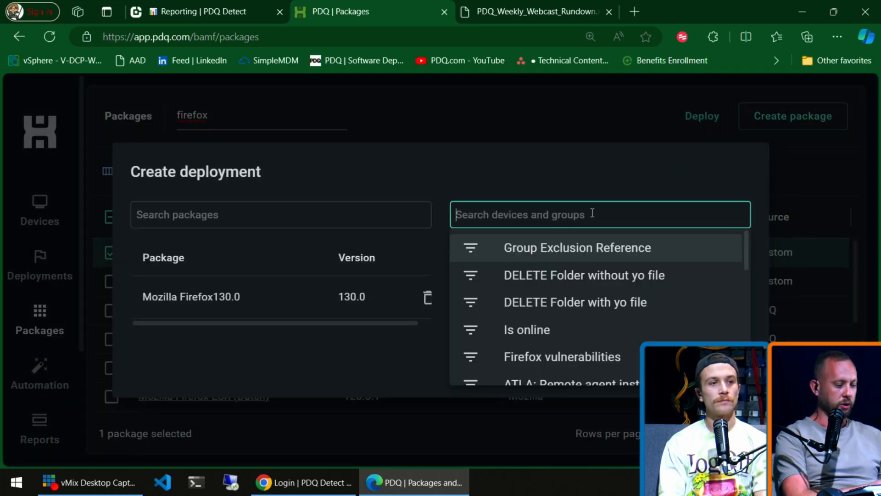
pyautogui.write('pod')
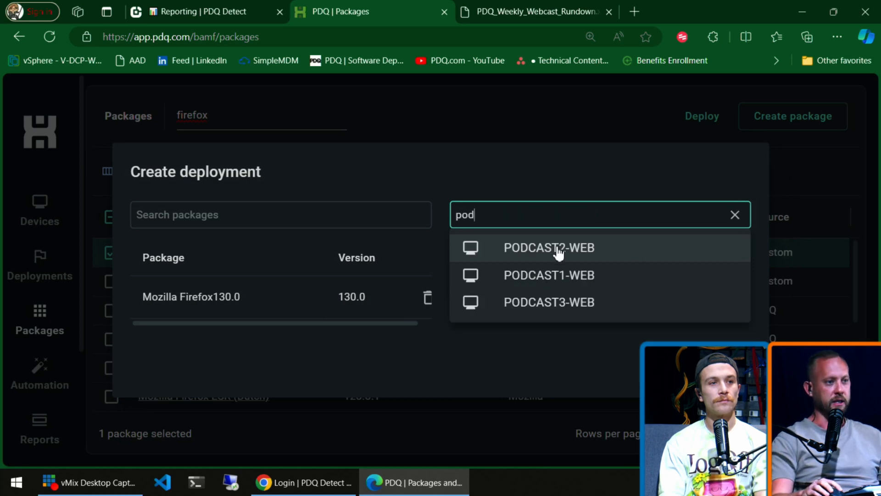
pyautogui.click(559, 250)
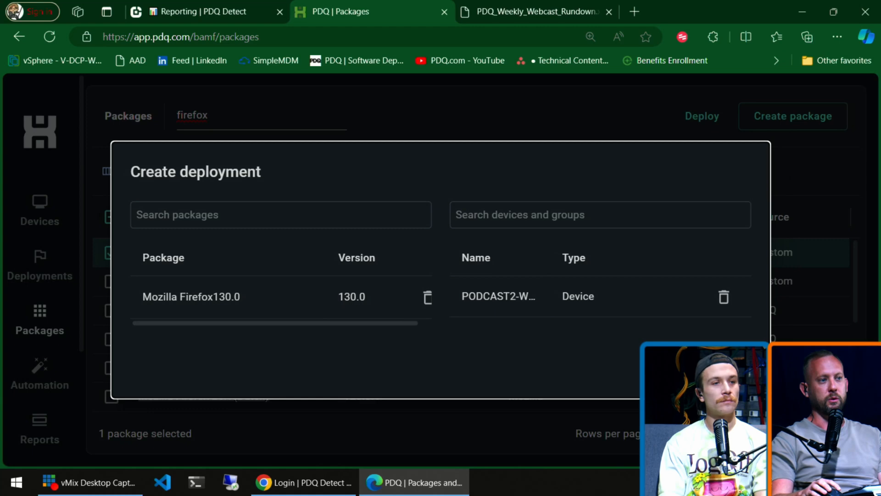
pyautogui.click(728, 371)
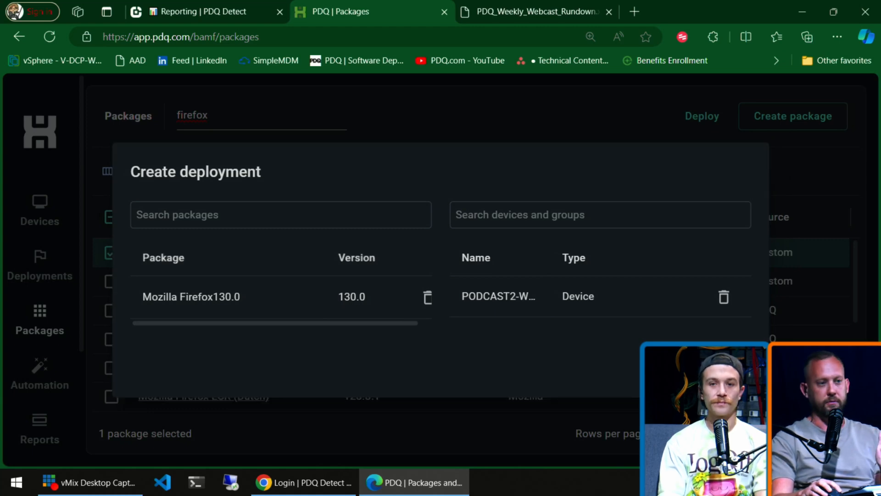
# Return to PDQ Detect in full screen and mark the "Update Firefox you doofus." entry as treated.
pyautogui.click(198, 12)
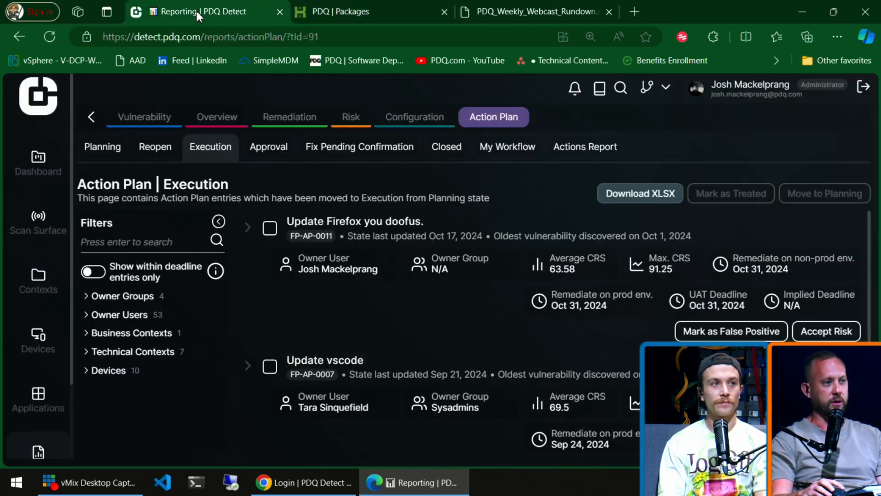
pyautogui.press('F11')
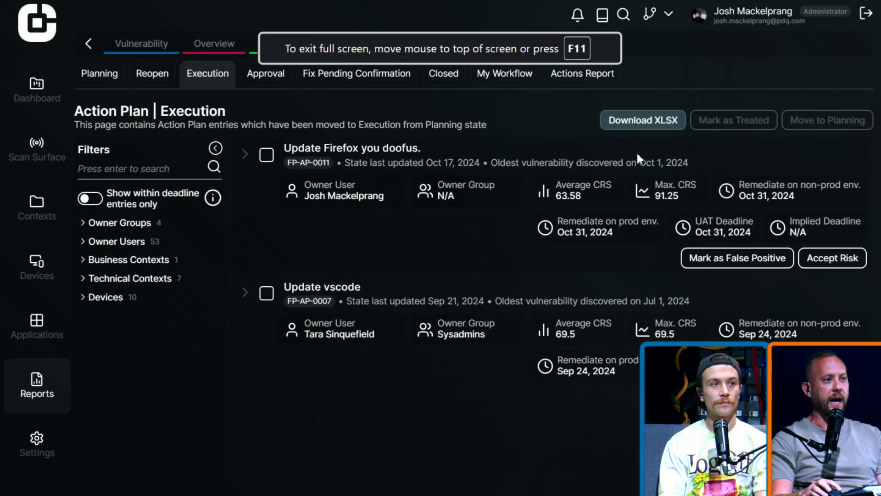
pyautogui.click(267, 155)
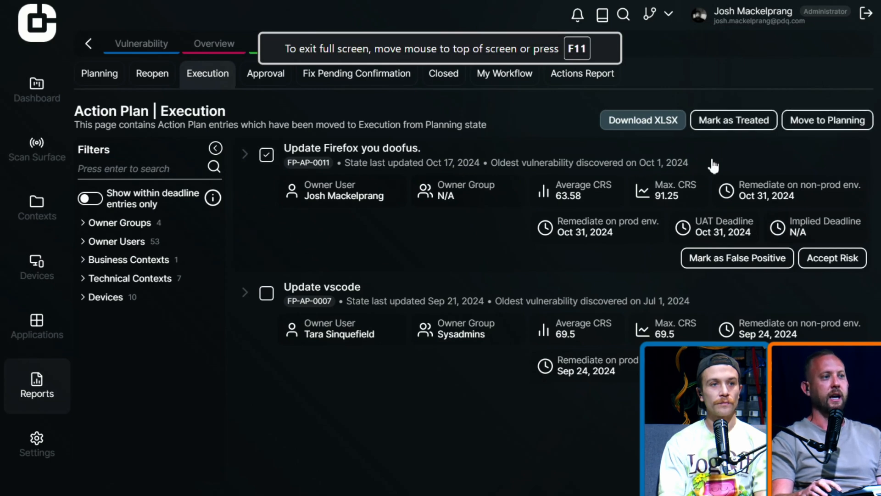
pyautogui.click(739, 122)
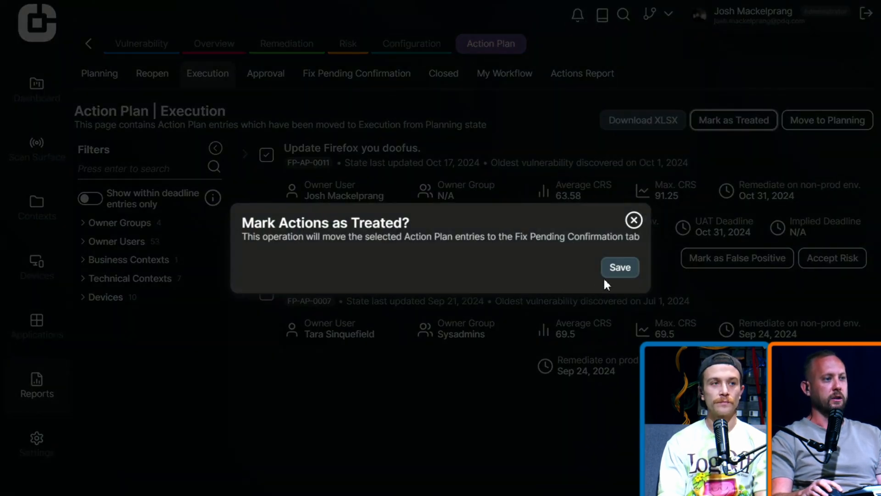
pyautogui.click(627, 268)
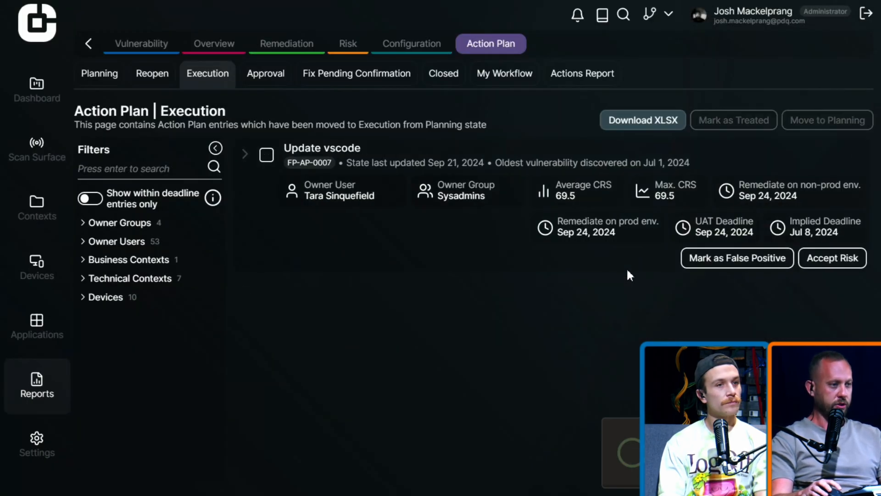
# Review the Action Plan's Fix Pending Confirmation entries and its Closed entries.
pyautogui.click(352, 78)
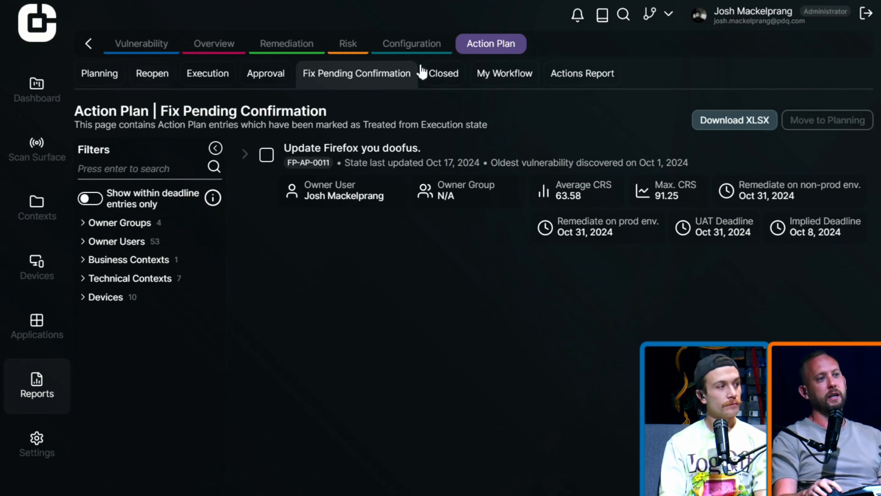
pyautogui.click(432, 79)
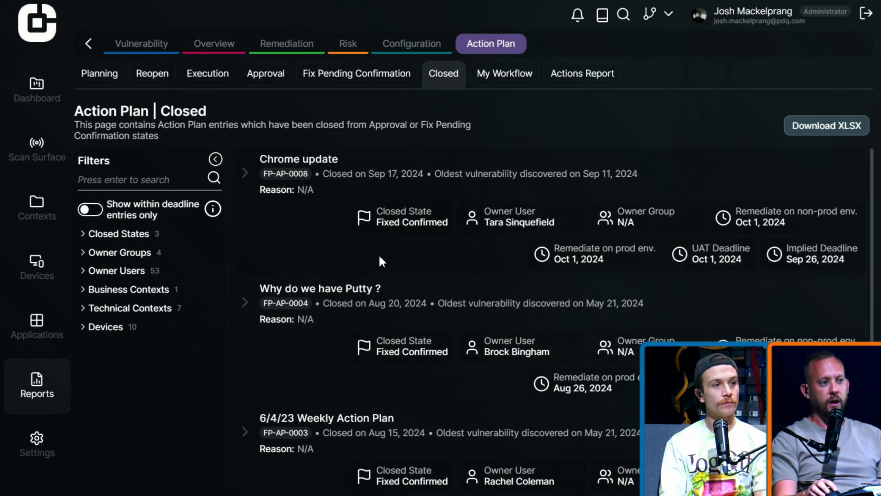
pyautogui.scroll(-1, 380, 256)
pyautogui.scroll(-1, 381, 257)
pyautogui.scroll(2, 385, 260)
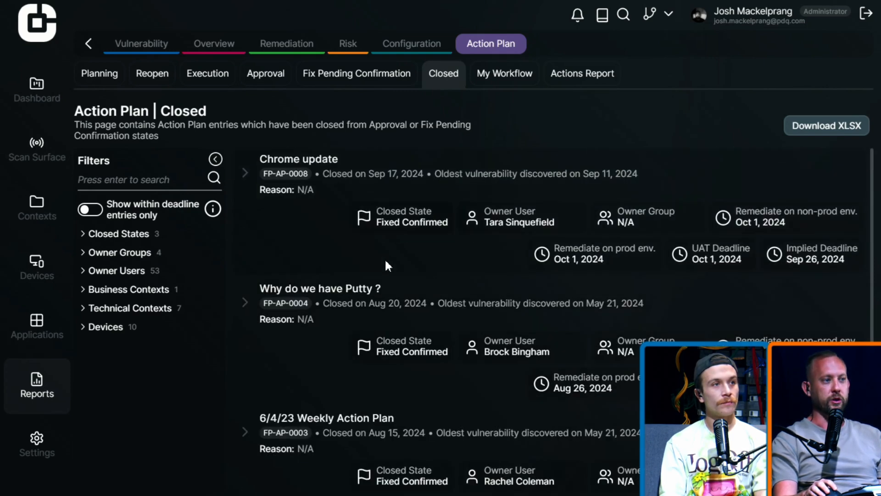